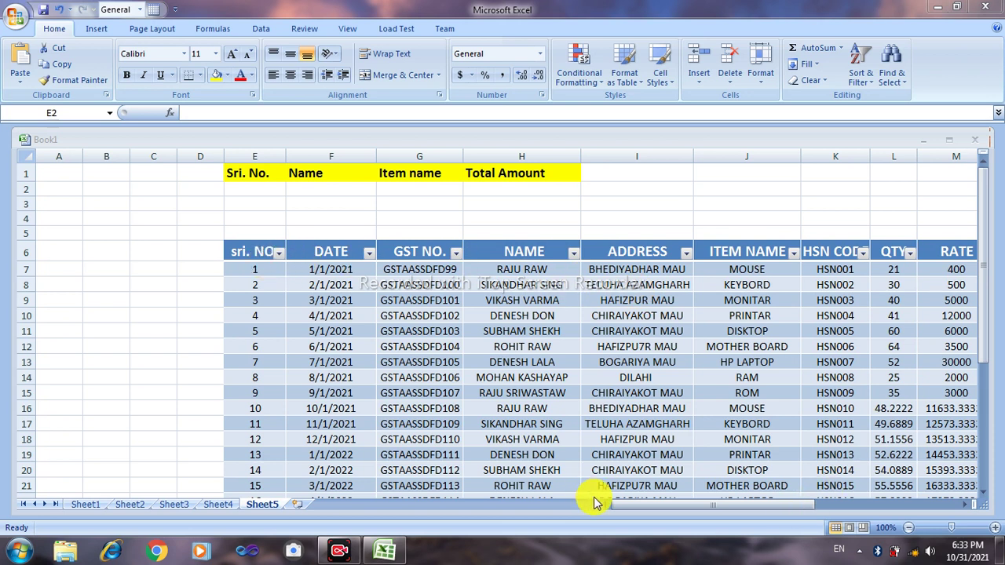
- Start a VLOOKUP formula in F2 under Name, using E2 as the lookup value
mouse_move(691, 506)
left_mouse_down()
mouse_move(734, 509)
mouse_move(721, 512)
left_mouse_up()
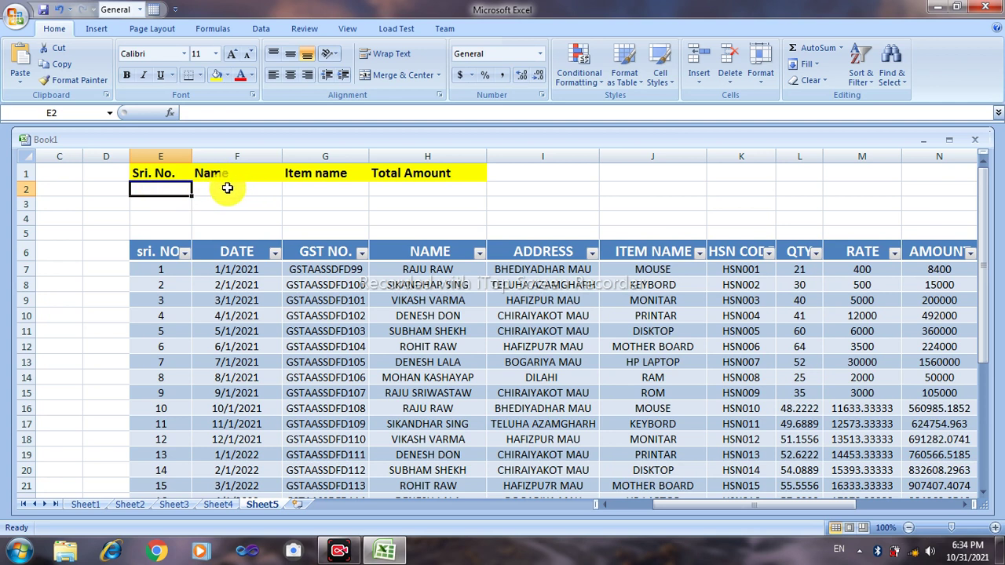
left_click(227, 188)
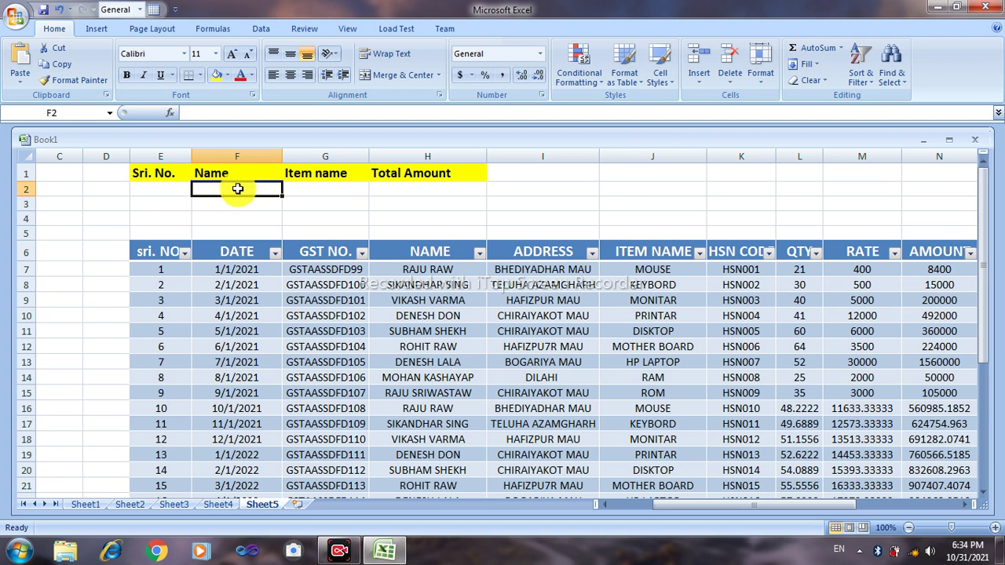
type("=v")
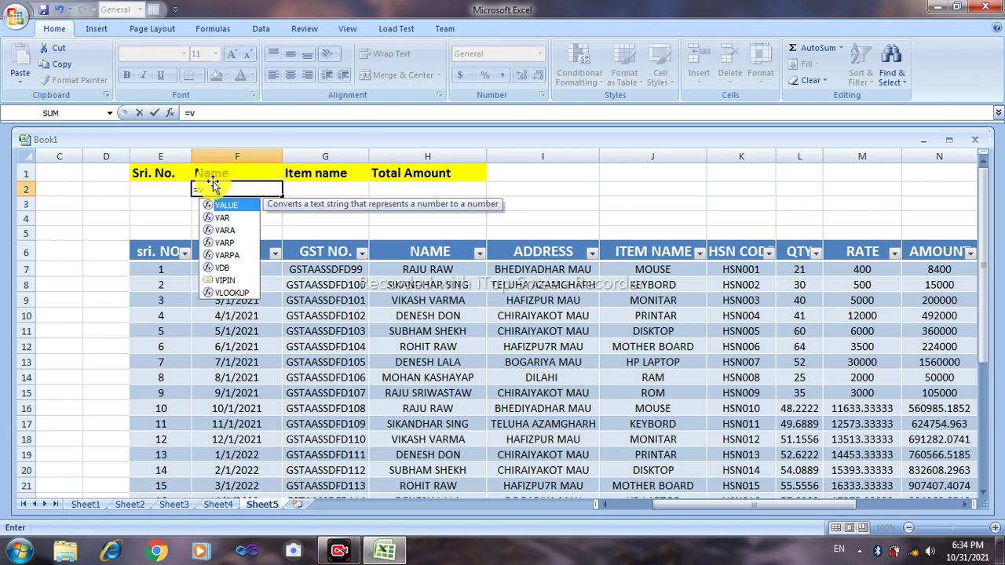
type("l")
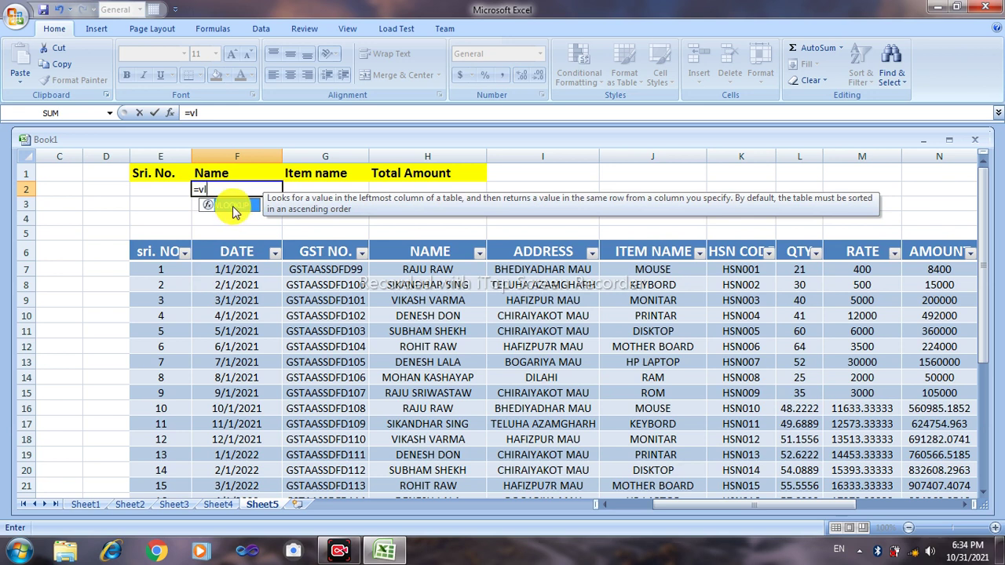
double_click(233, 210)
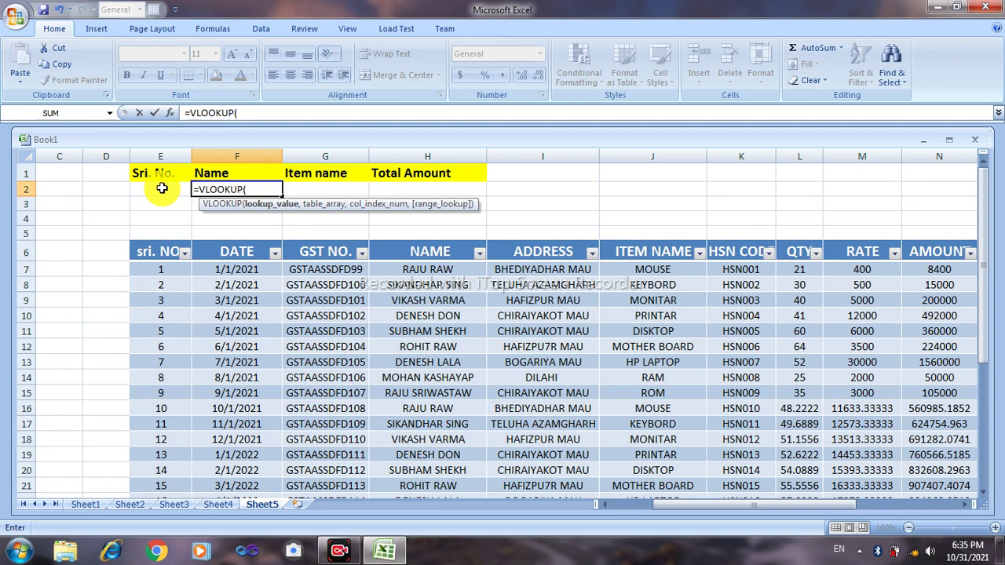
left_click(162, 188)
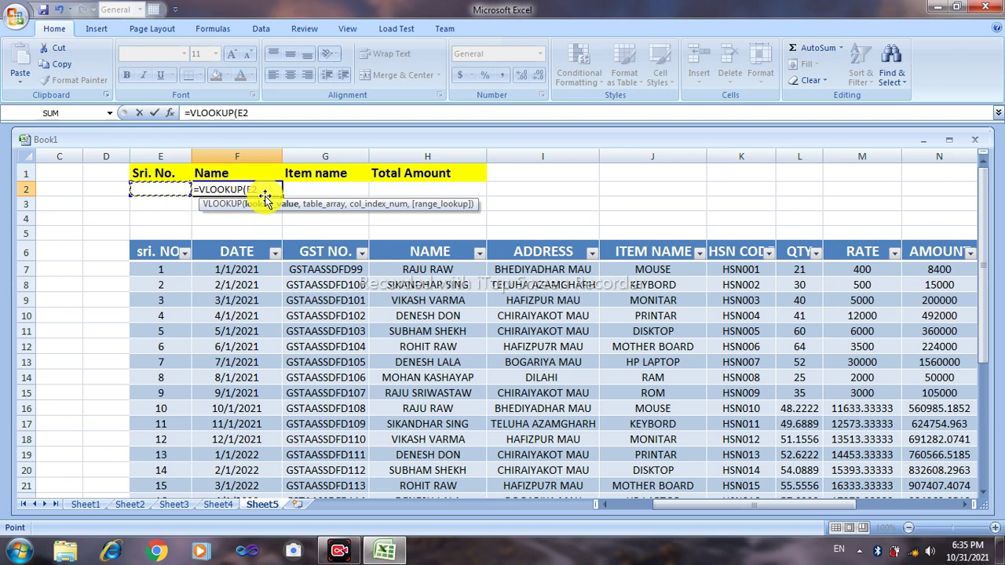
- Complete F2 as =VLOOKUP(E2,E7:Q34,4,0) and commit it
type(",")
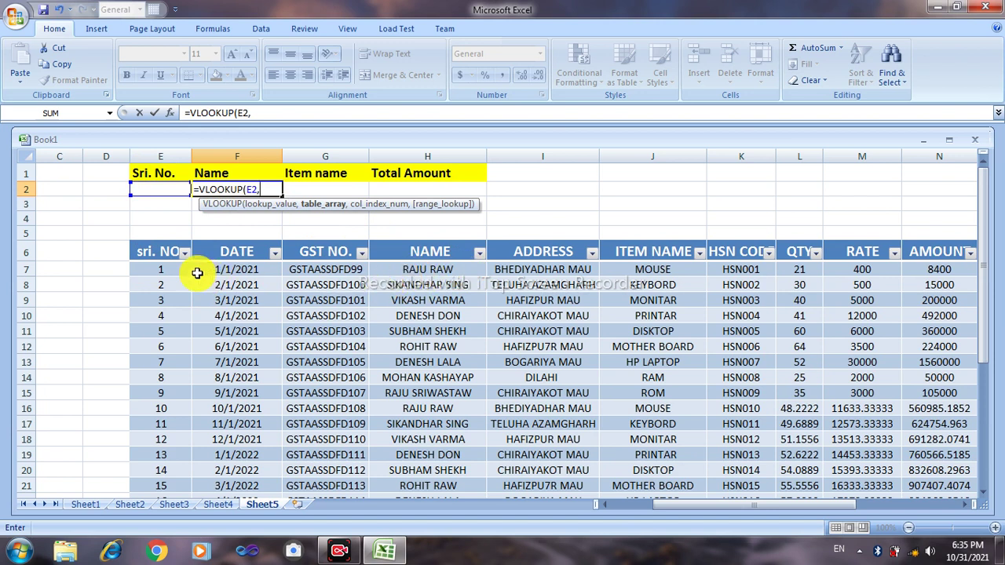
left_click_drag(147, 266, 996, 436)
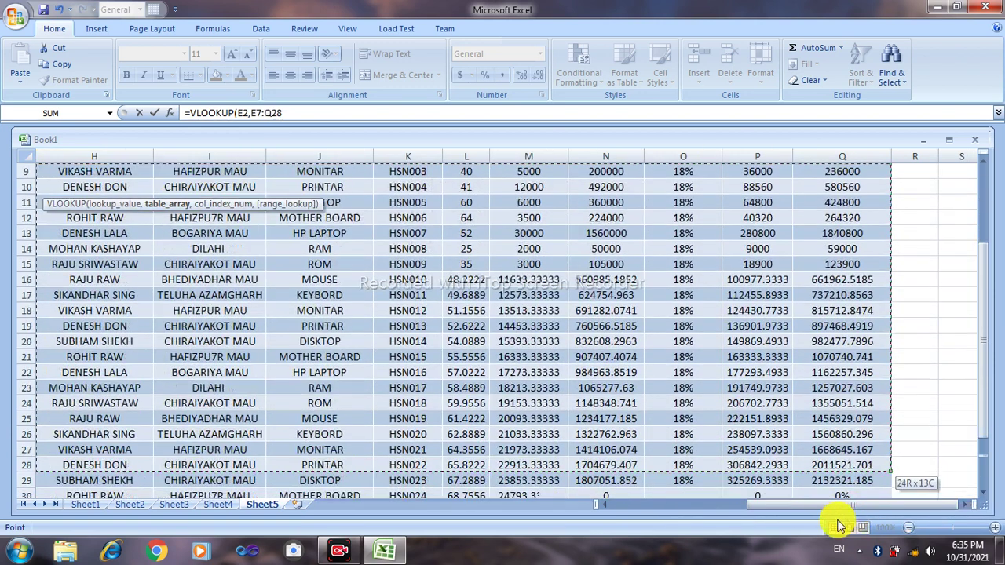
mouse_move(995, 436)
left_mouse_down()
mouse_move(838, 525)
mouse_move(838, 512)
mouse_move(604, 512)
left_mouse_up()
scroll(487, 367, "up", 4)
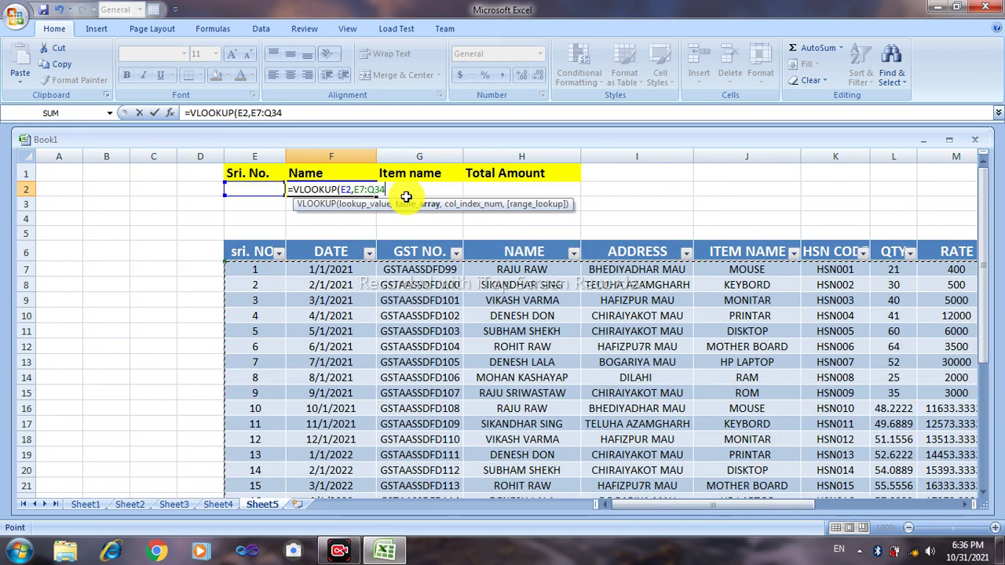
type(",4")
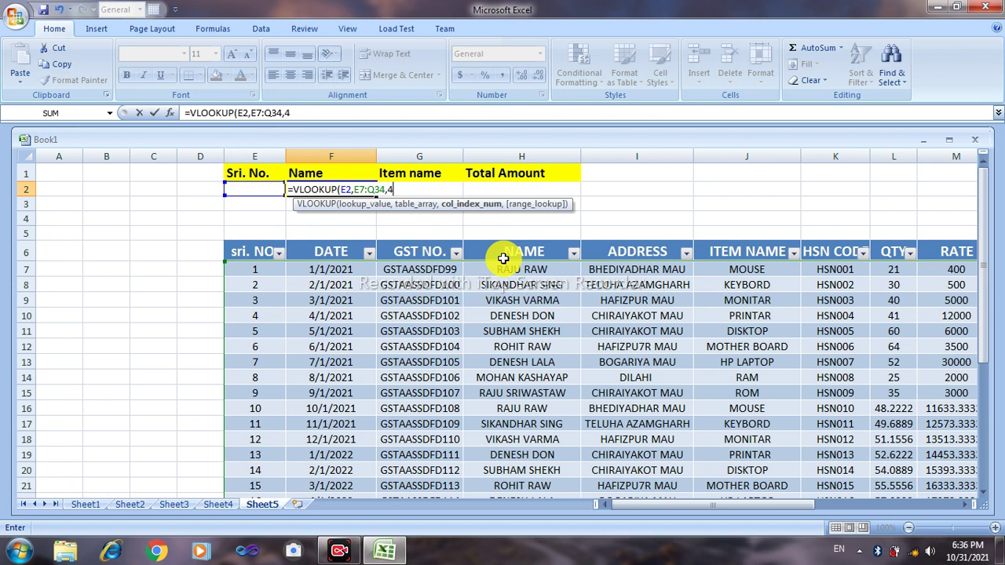
type(",")
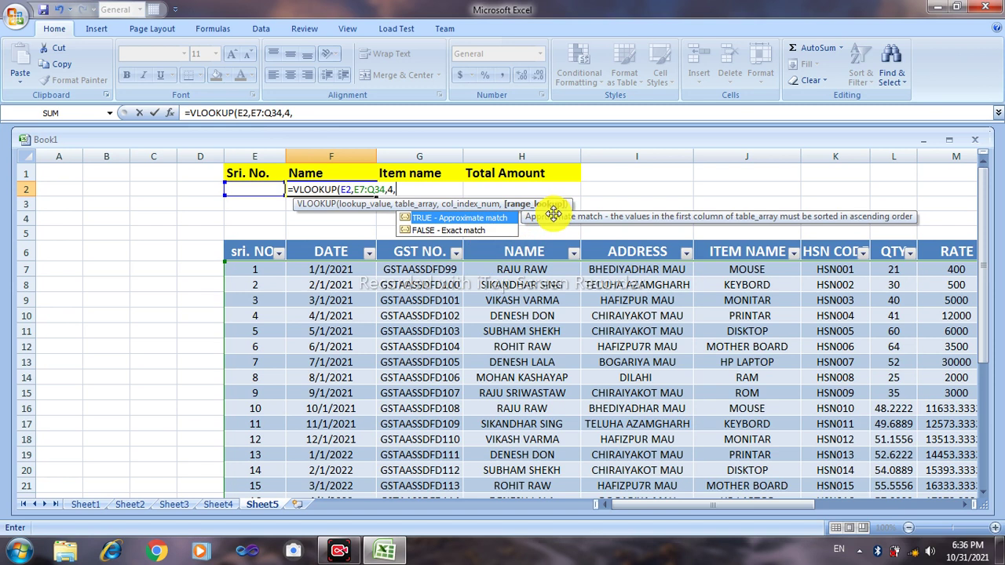
type(")")
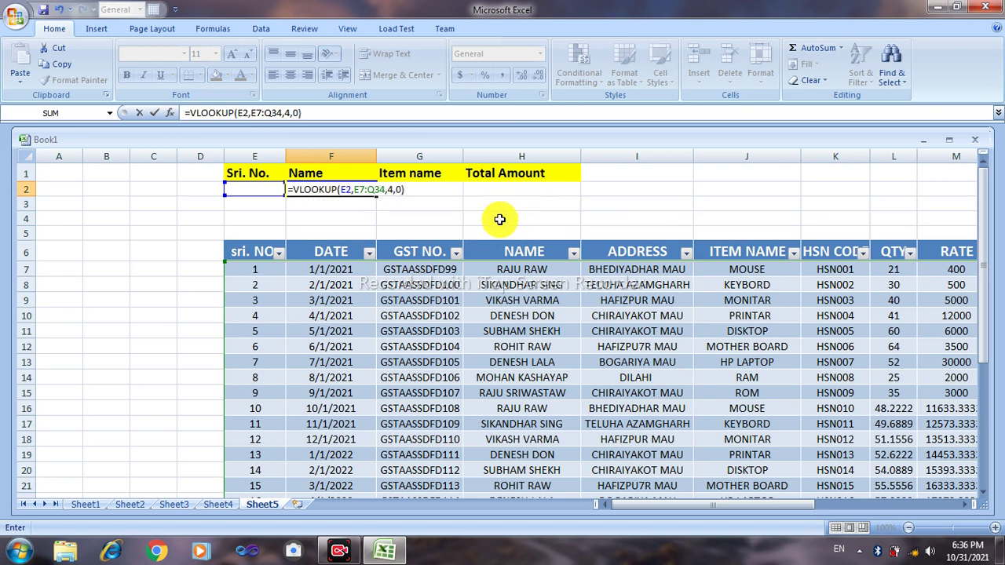
key("Return")
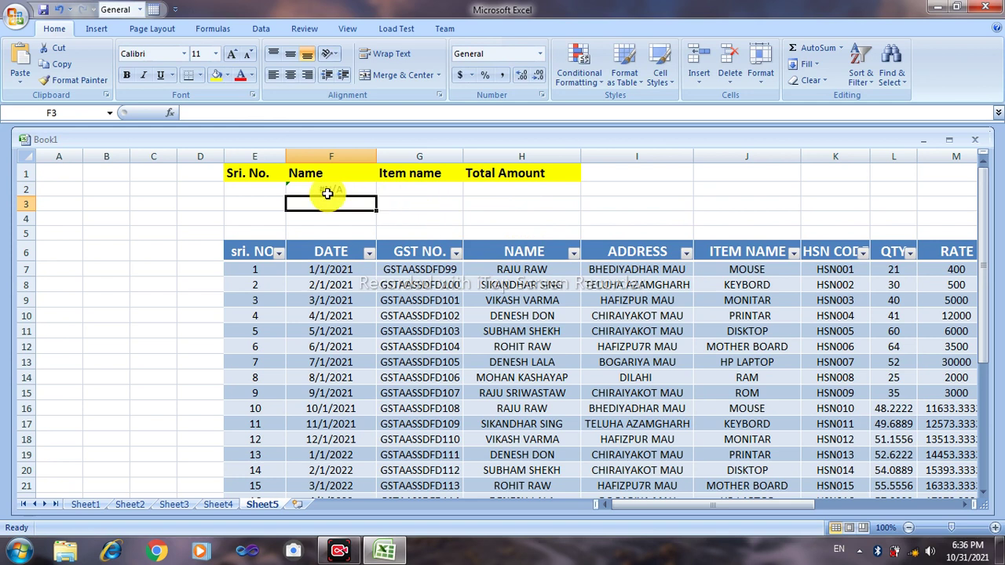
- Test the Name lookup by entering serial numbers 1, 2 and 3 in E2
left_click(248, 189)
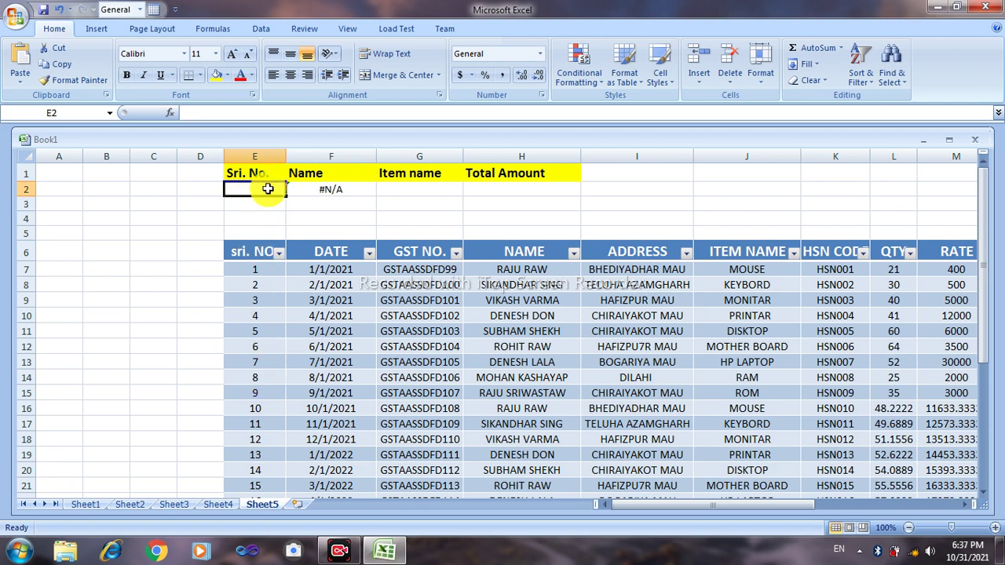
type("1")
key("Return")
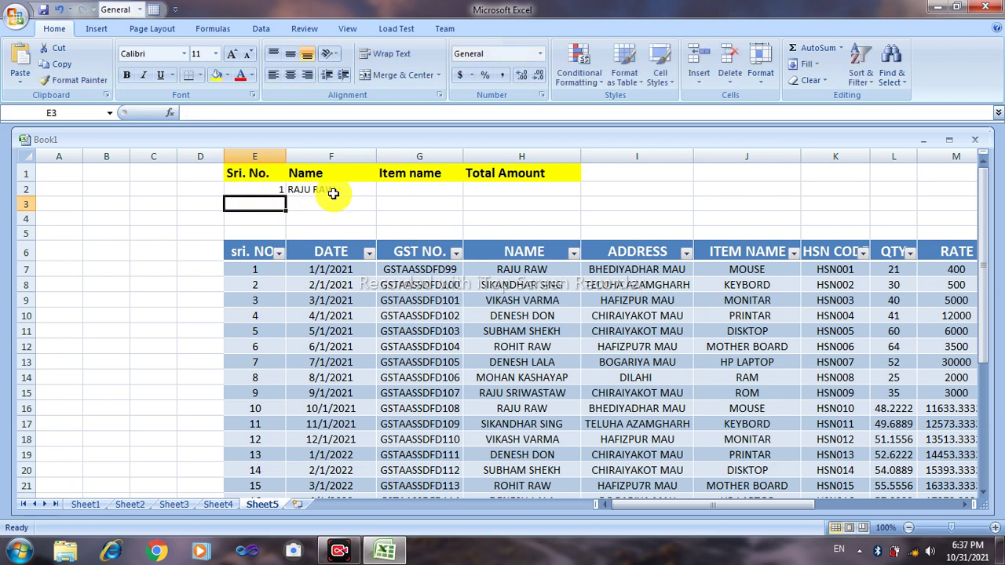
left_click(273, 189)
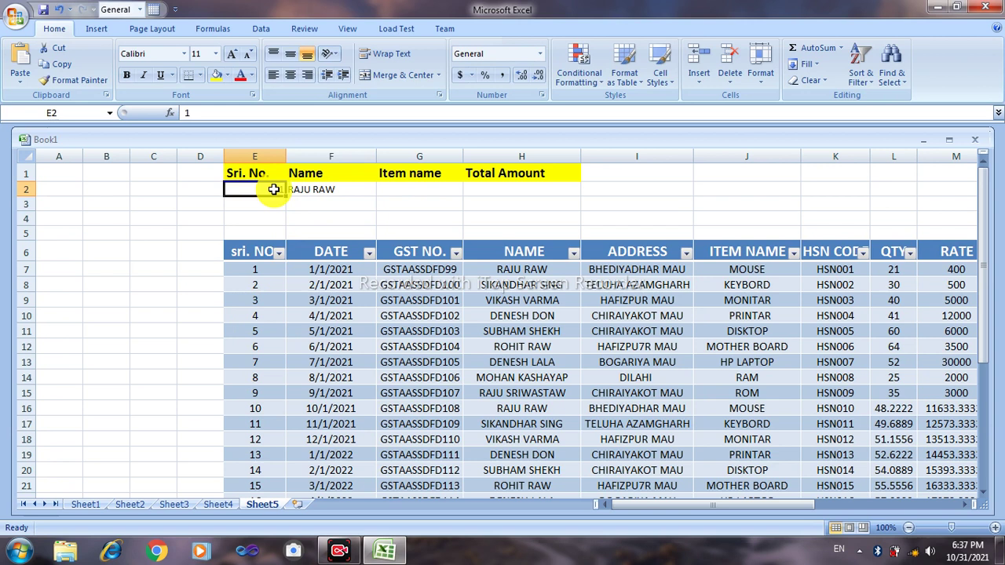
type("2")
key("Return")
type("3")
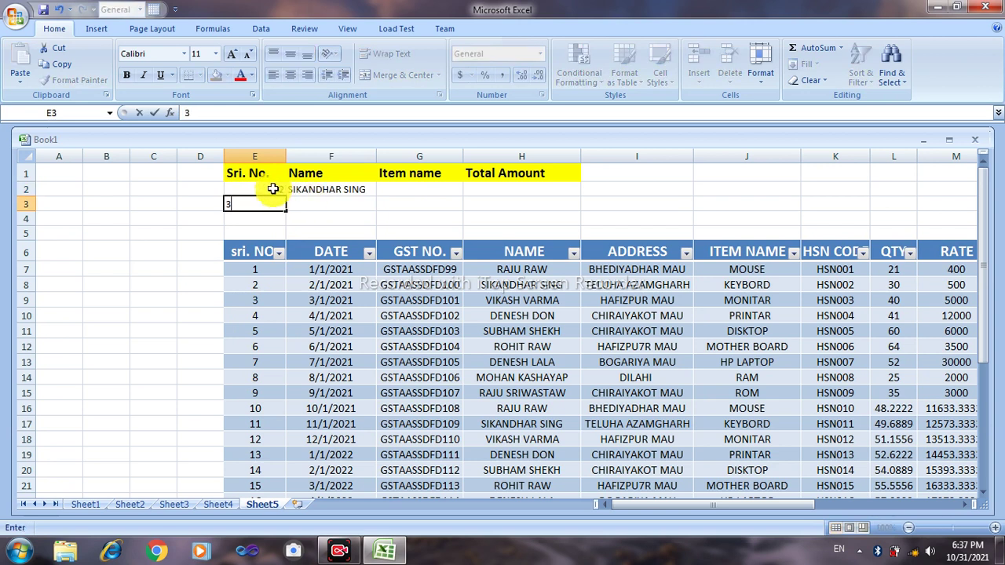
left_click(273, 189)
type("3")
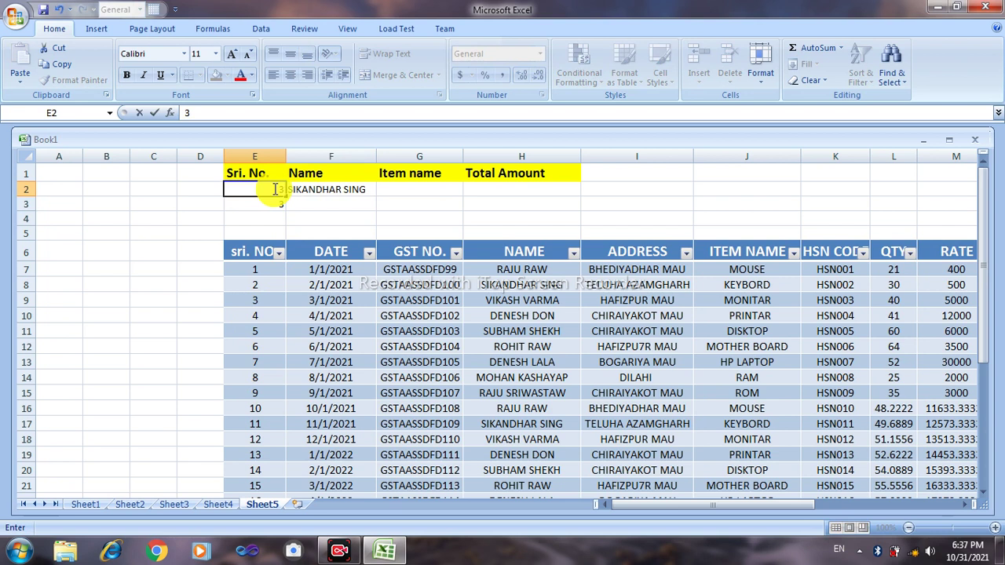
key("Return")
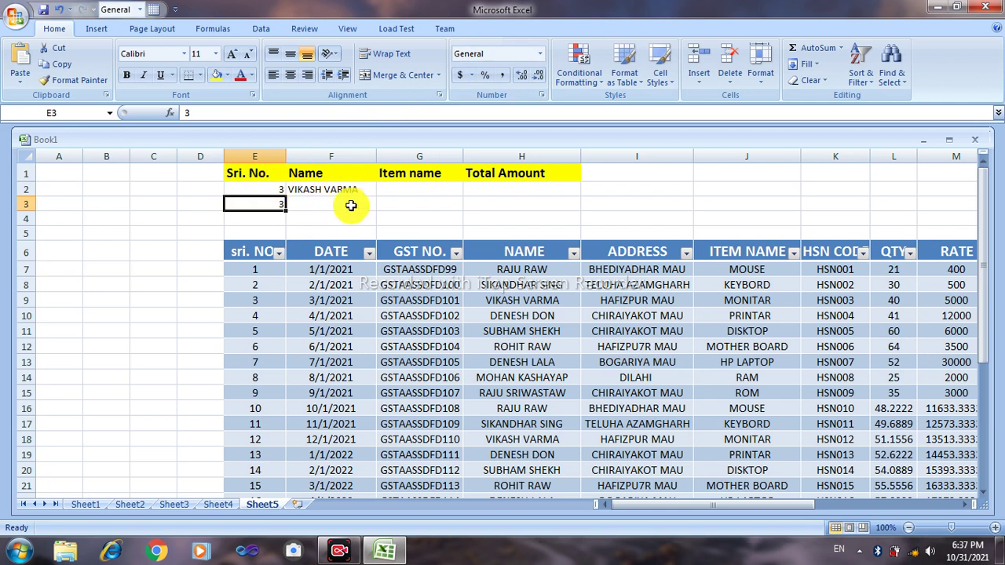
left_click(424, 191)
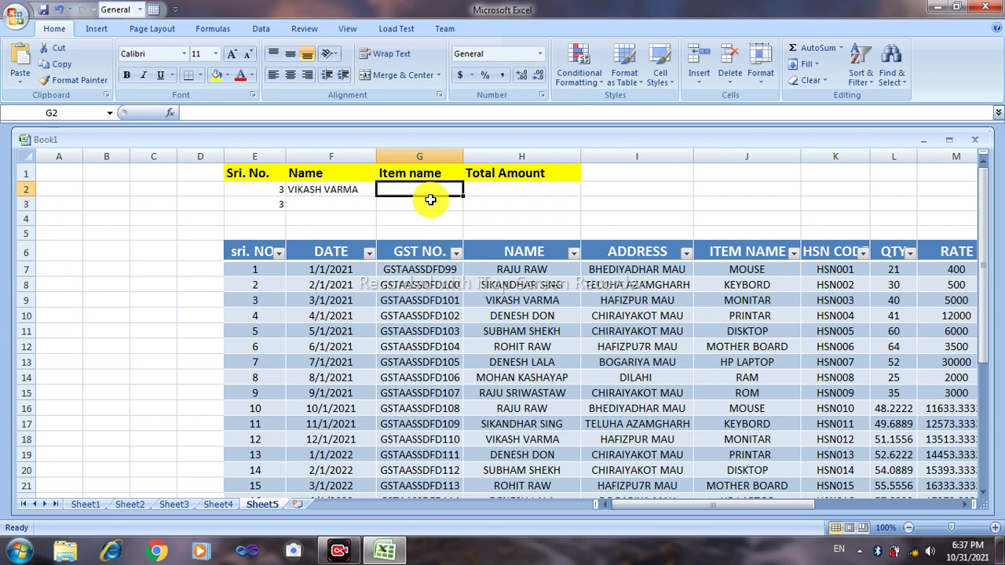
- Enter =VLOOKUP(E2,E7:Q20,6,0) in G2 so Item name returns MONITAR
type("=")
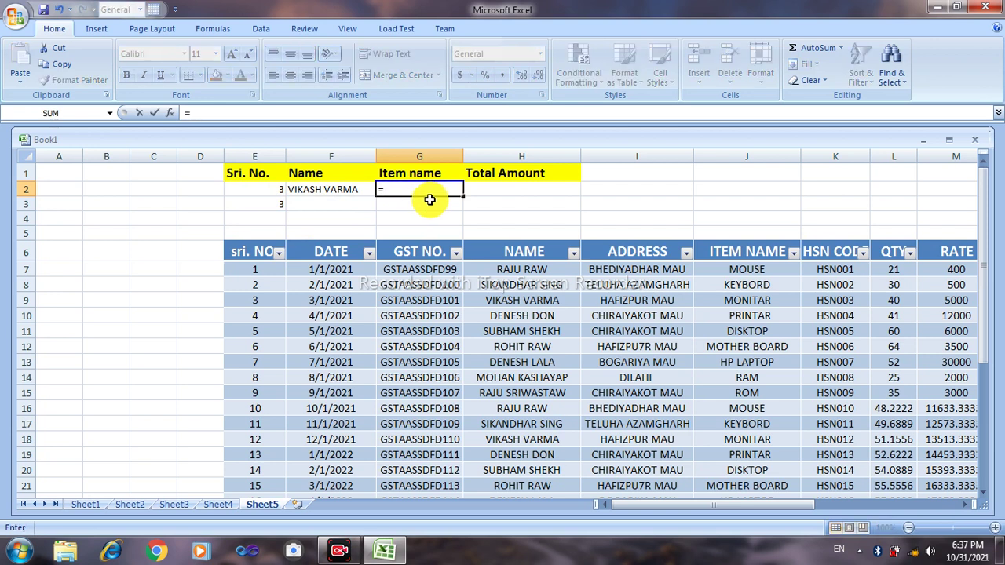
type("v")
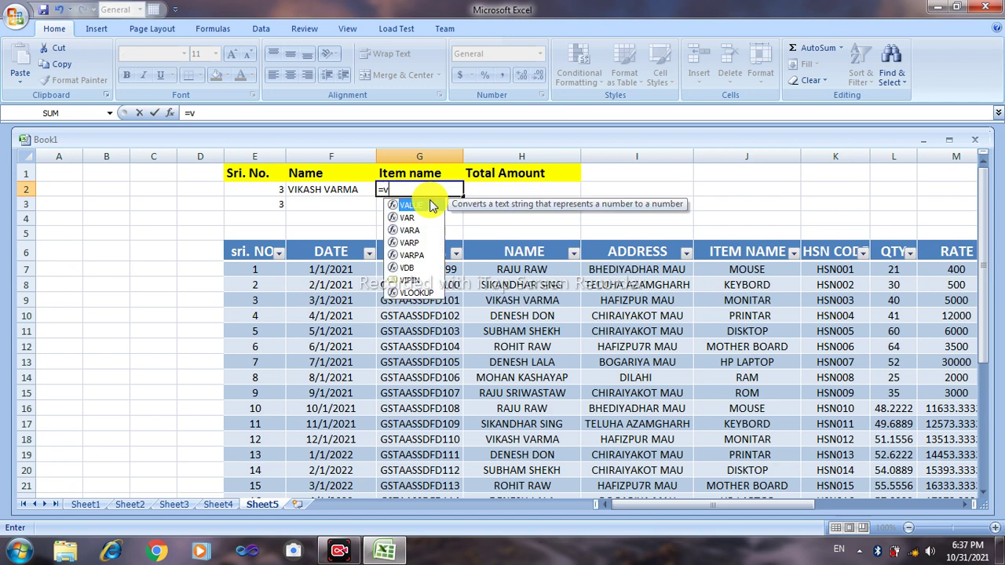
type("l")
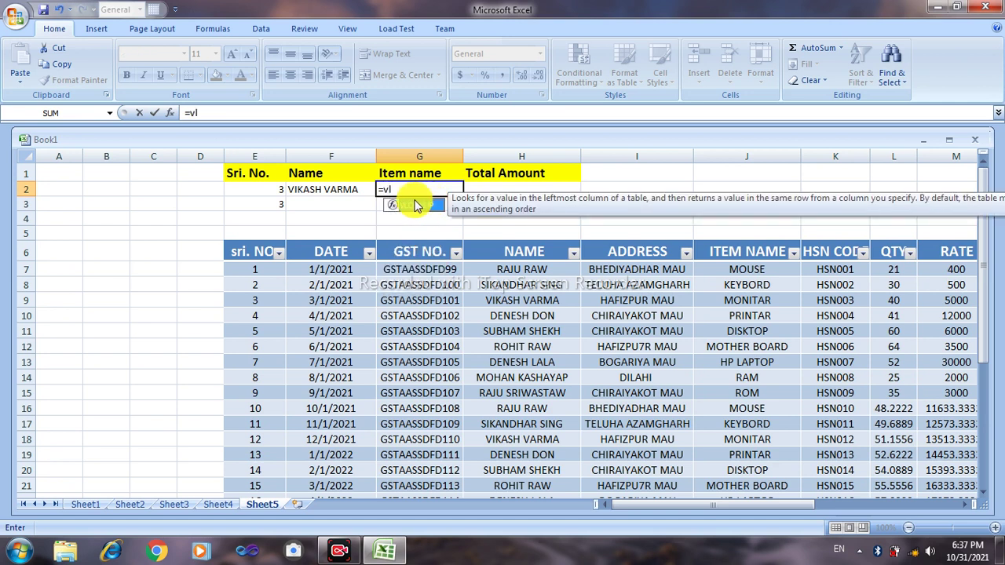
double_click(416, 205)
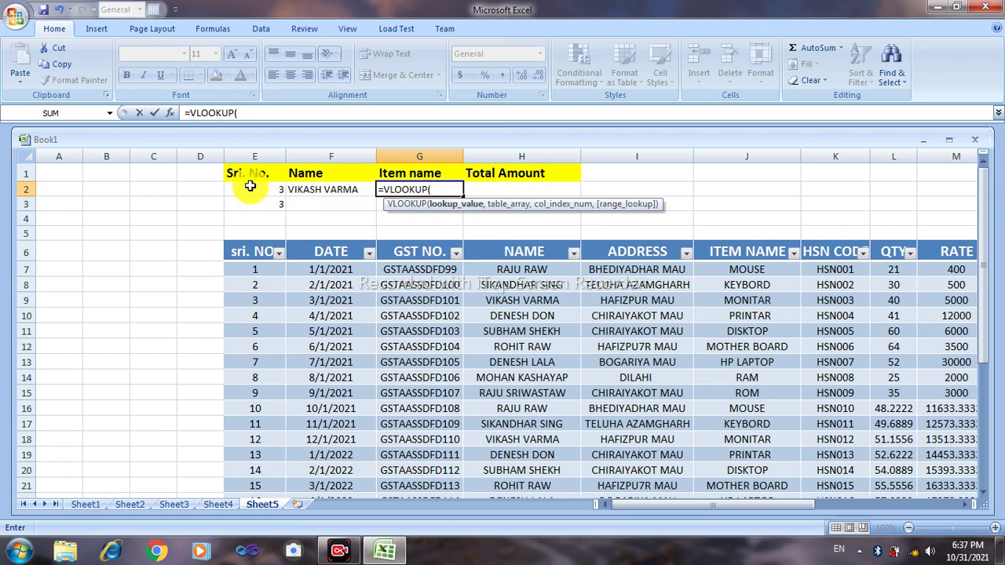
left_click(250, 188)
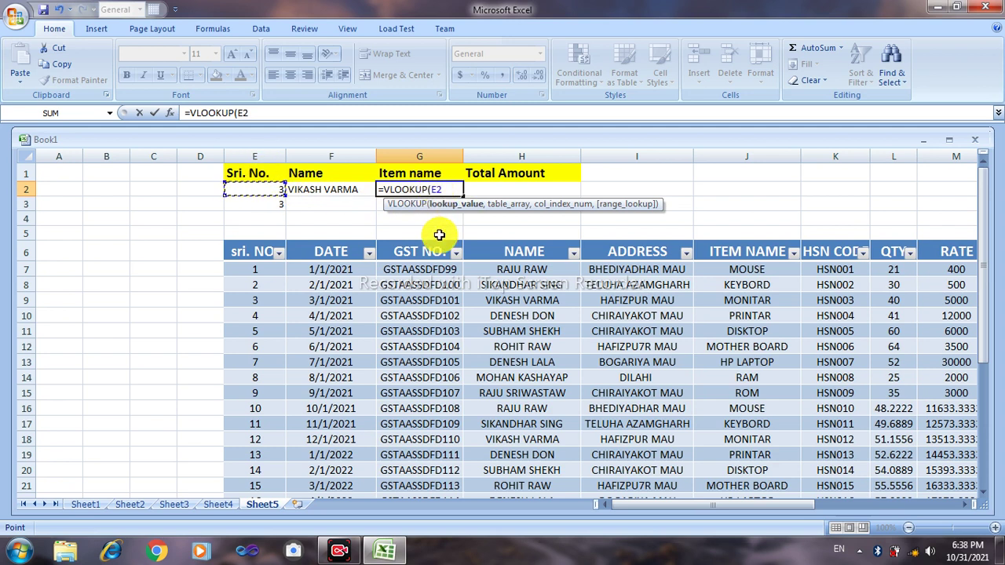
type(",")
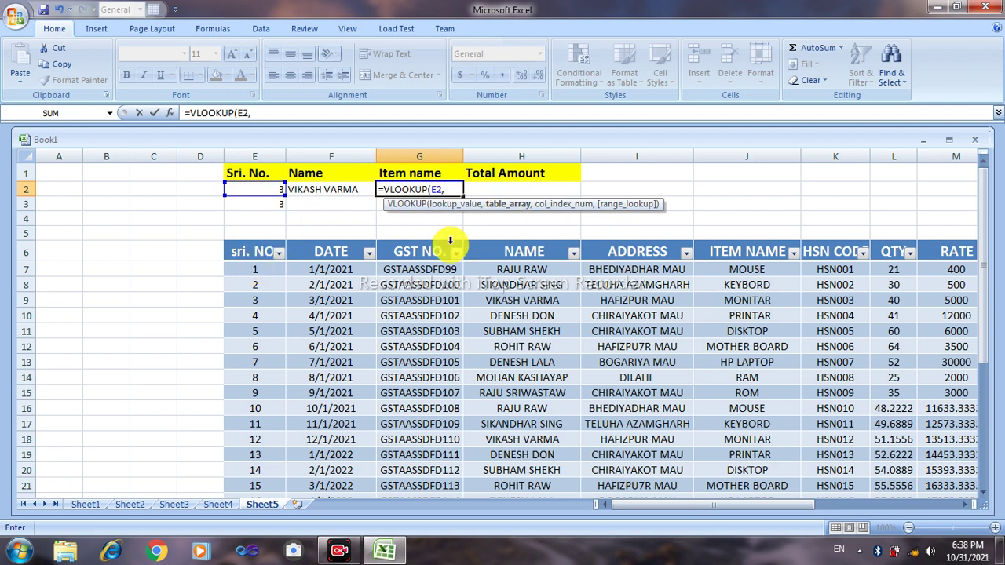
left_click(248, 274)
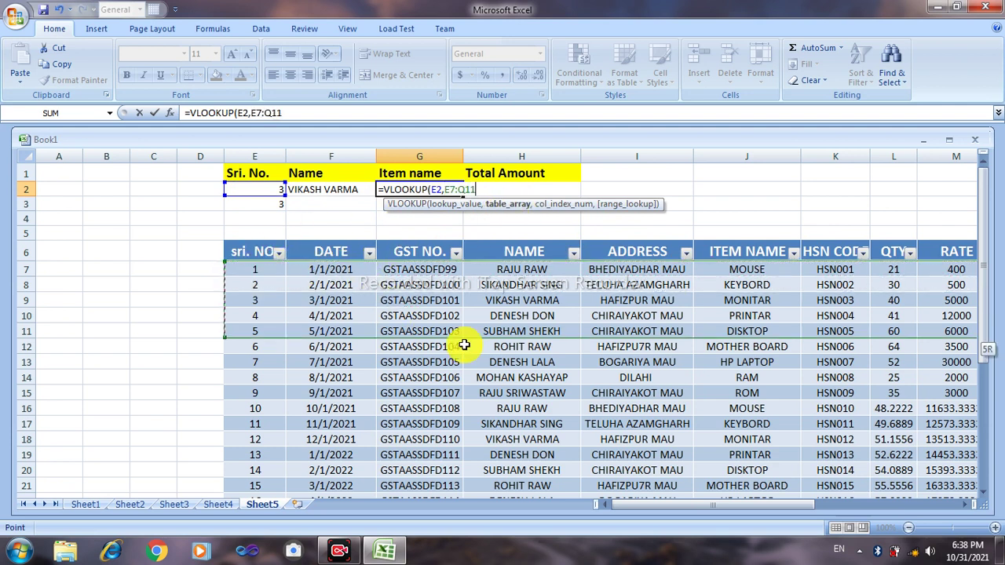
left_click_drag(248, 274, 477, 469)
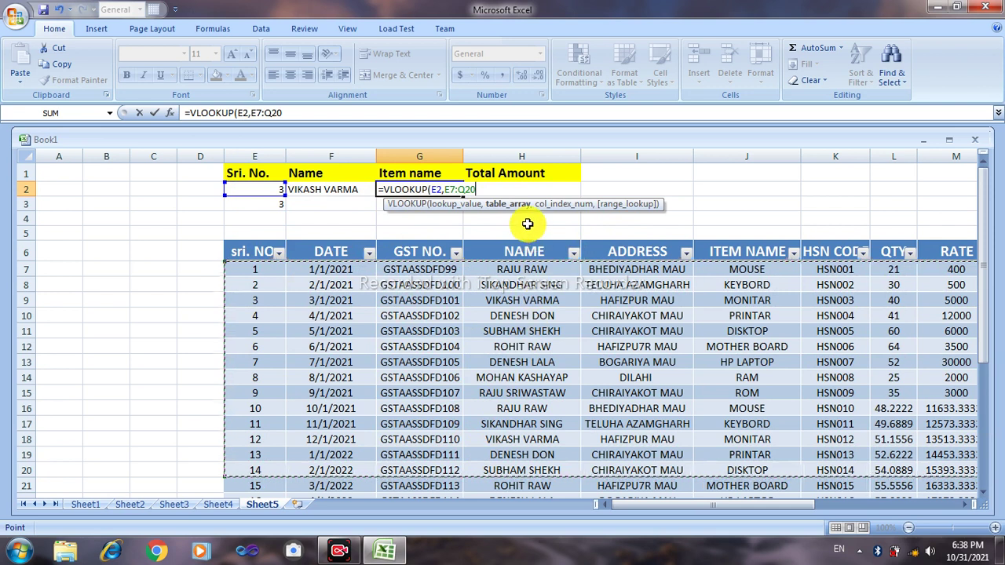
type(",")
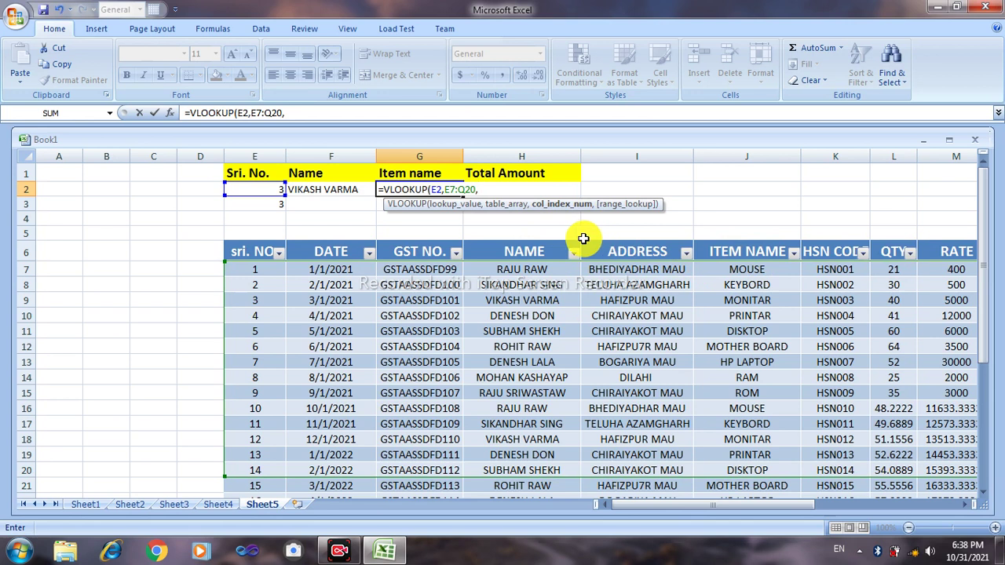
type("6")
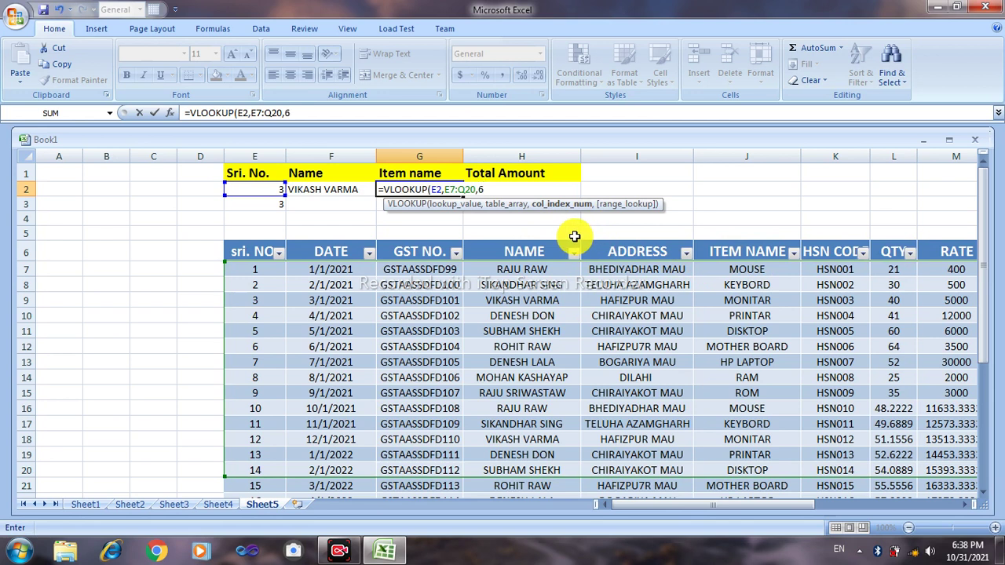
type(",")
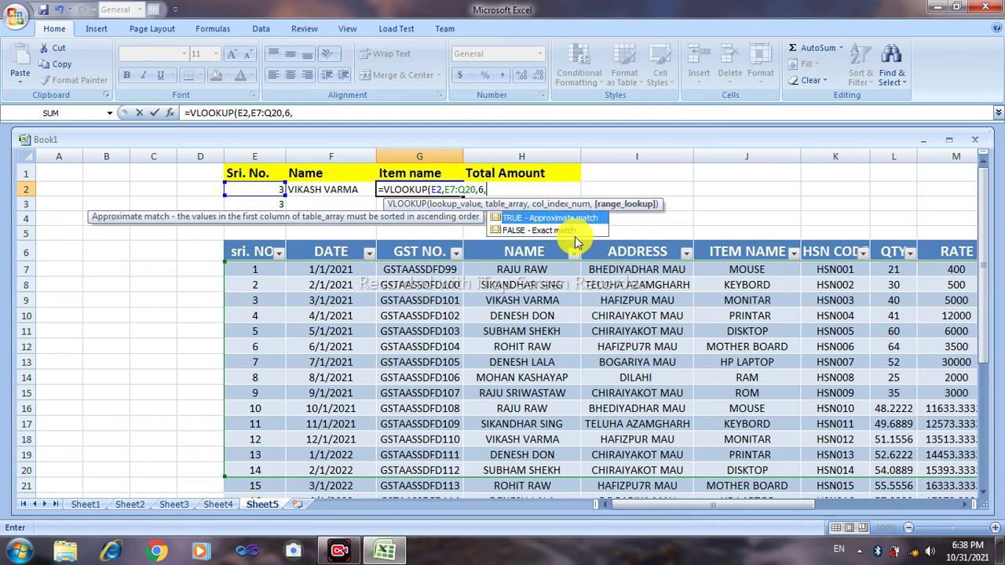
type("0")
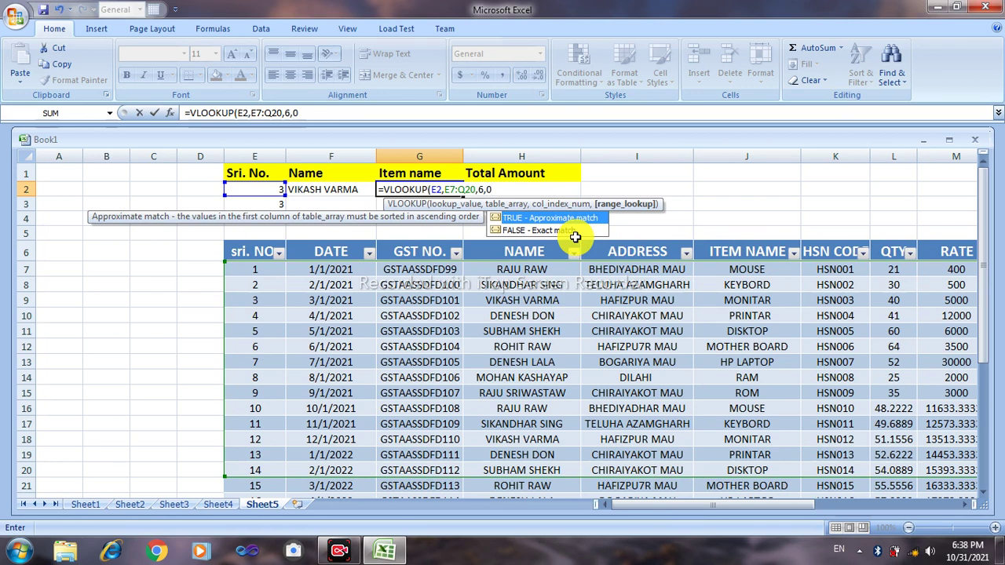
type(")")
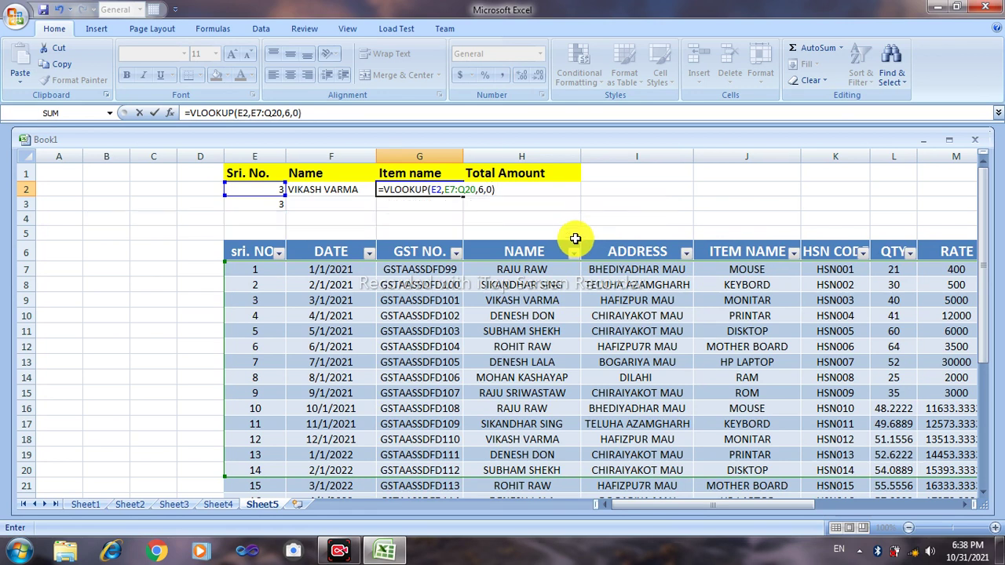
key("Return")
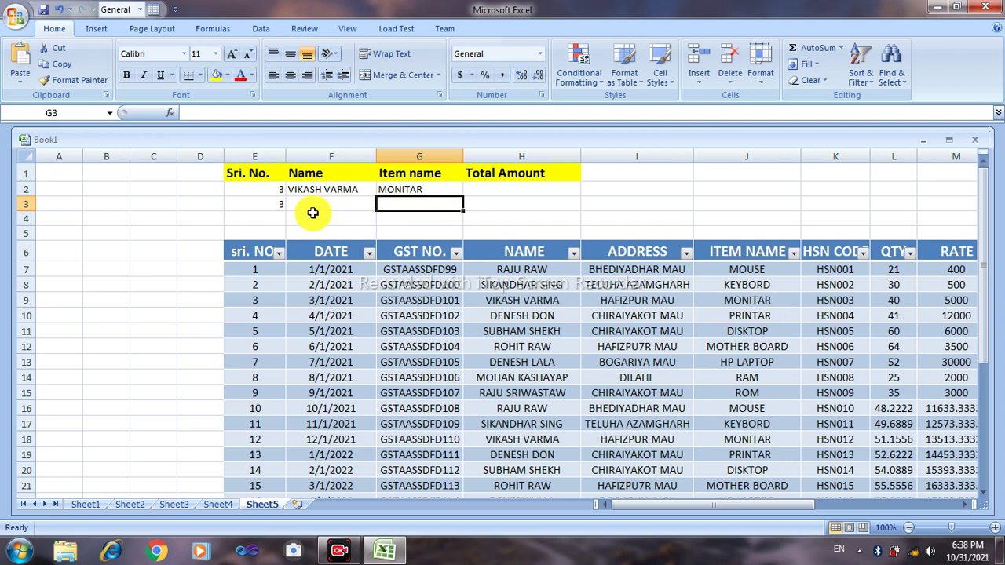
- Change E2's serial number to 1 so Item name shows MOUSE
left_click(265, 187)
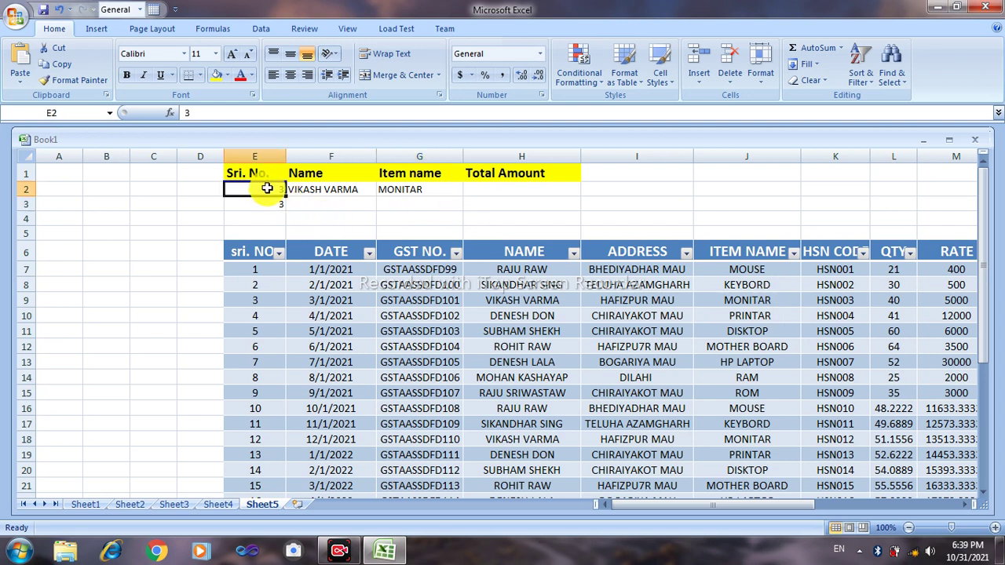
type("1")
key("Return")
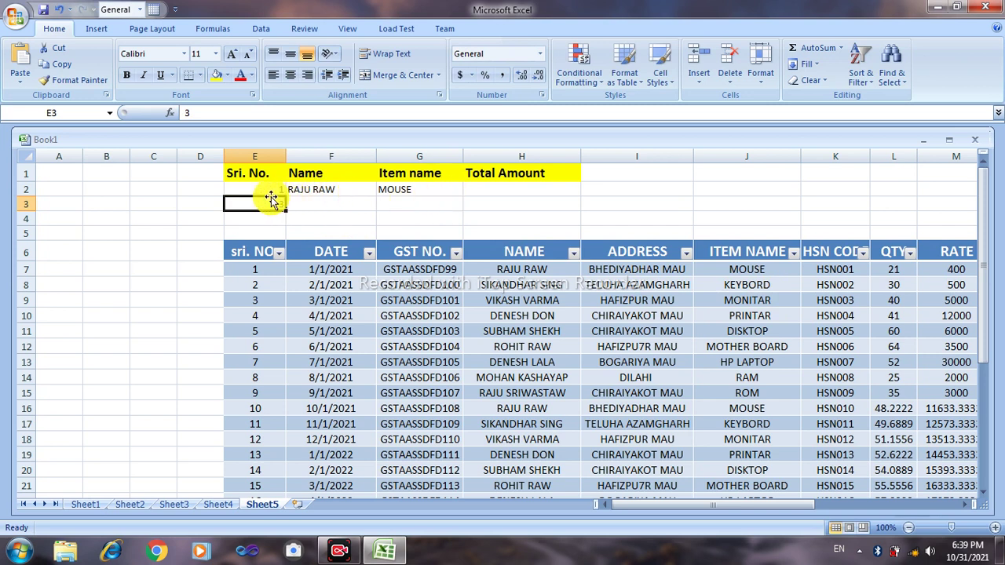
left_click(486, 188)
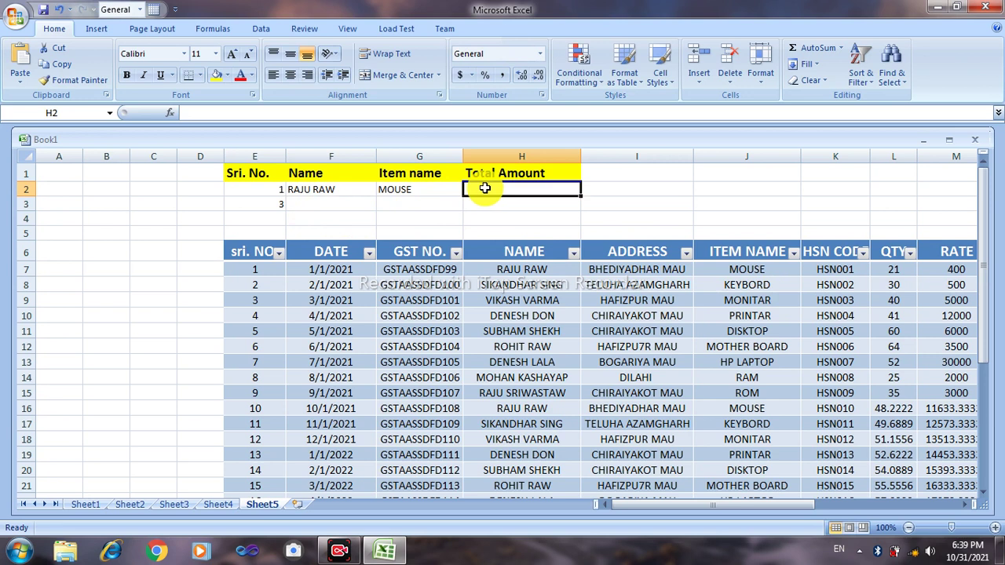
- Begin H2's formula as =VLOOKUP(E2, and scroll across to the TOTAL AMOUNT column
type("=")
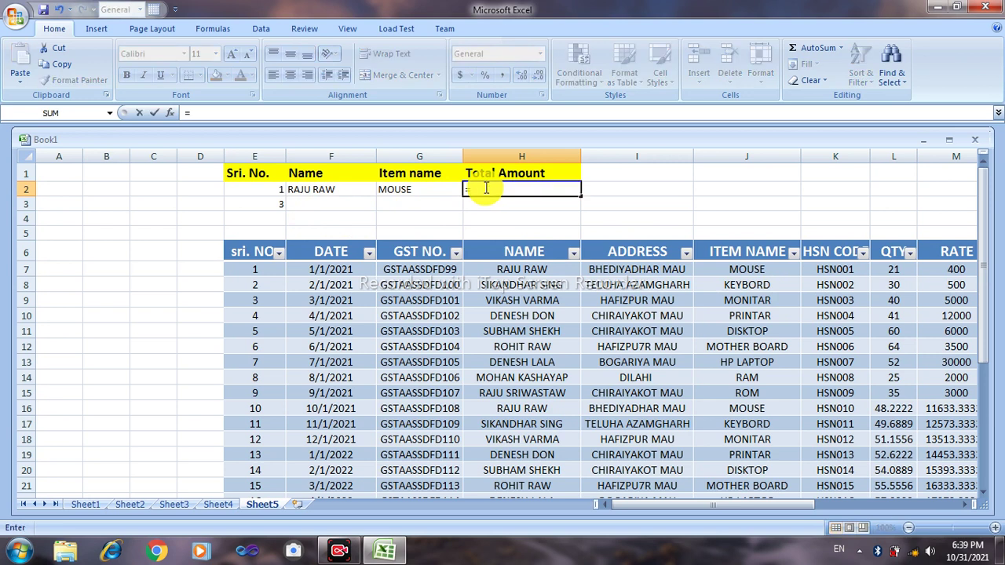
type("v")
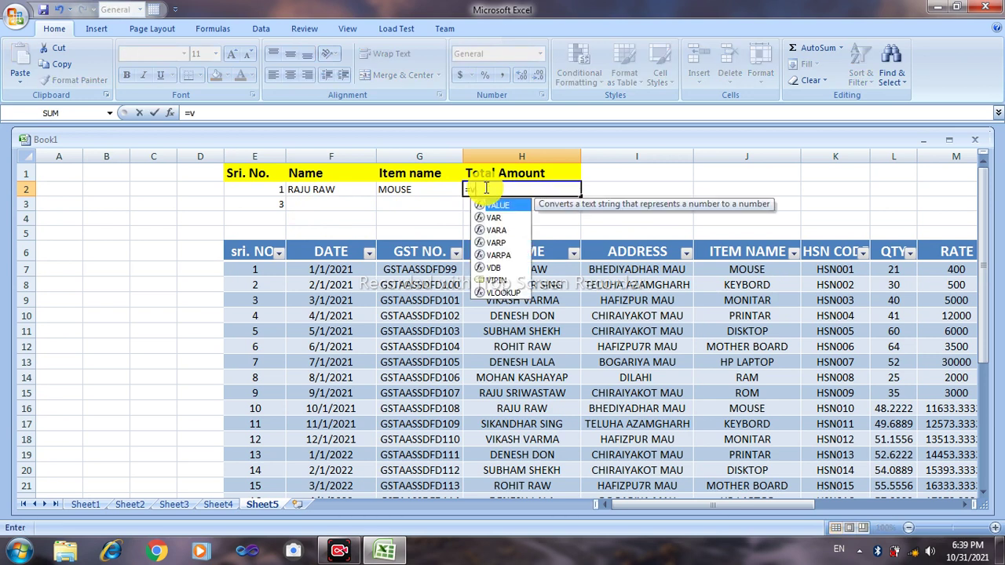
type("l")
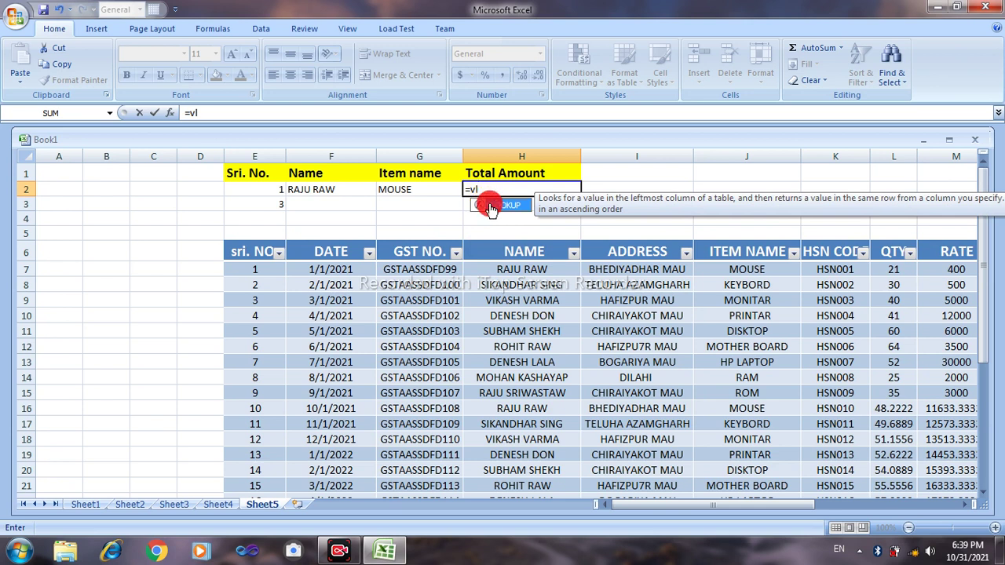
double_click(490, 208)
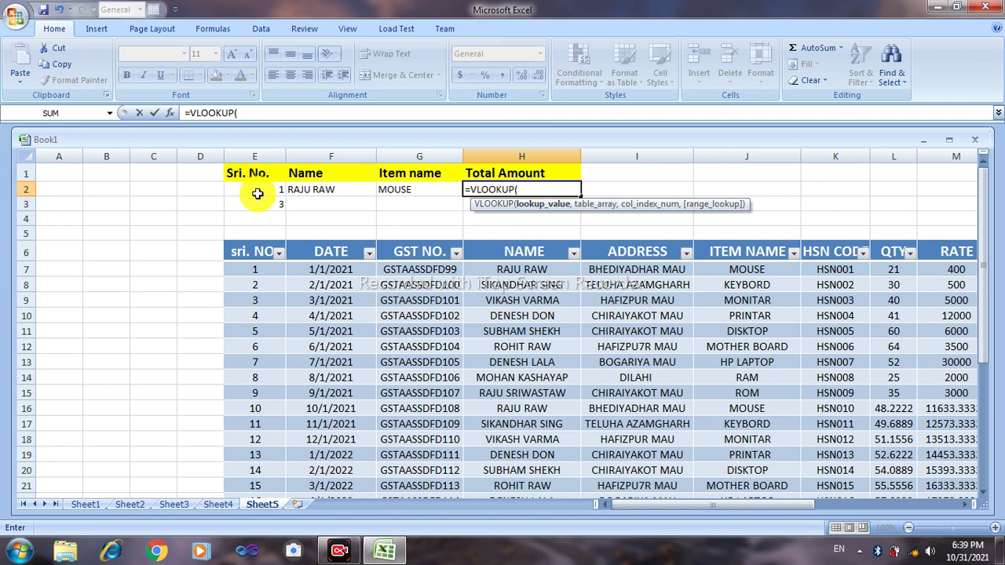
left_click(257, 189)
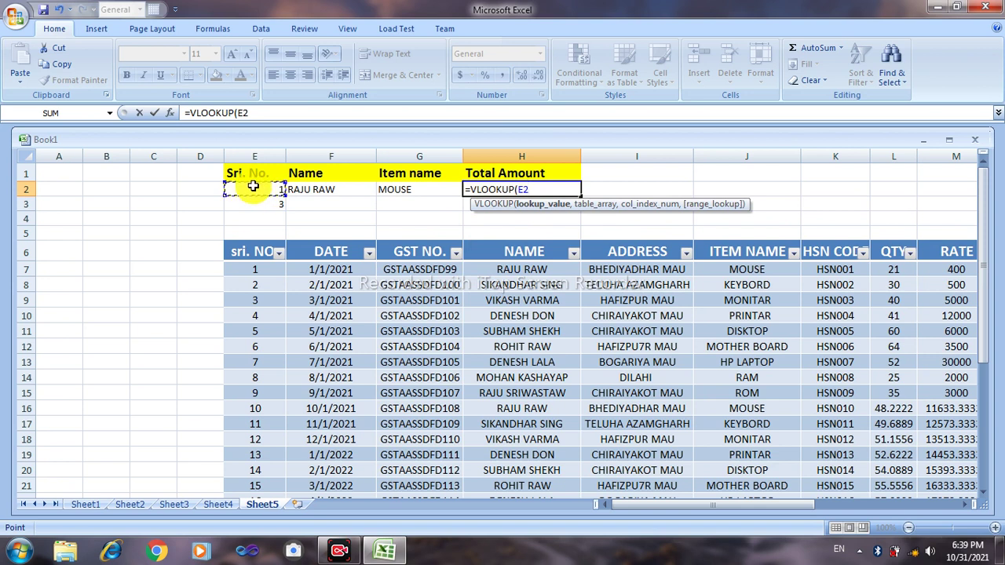
type(",")
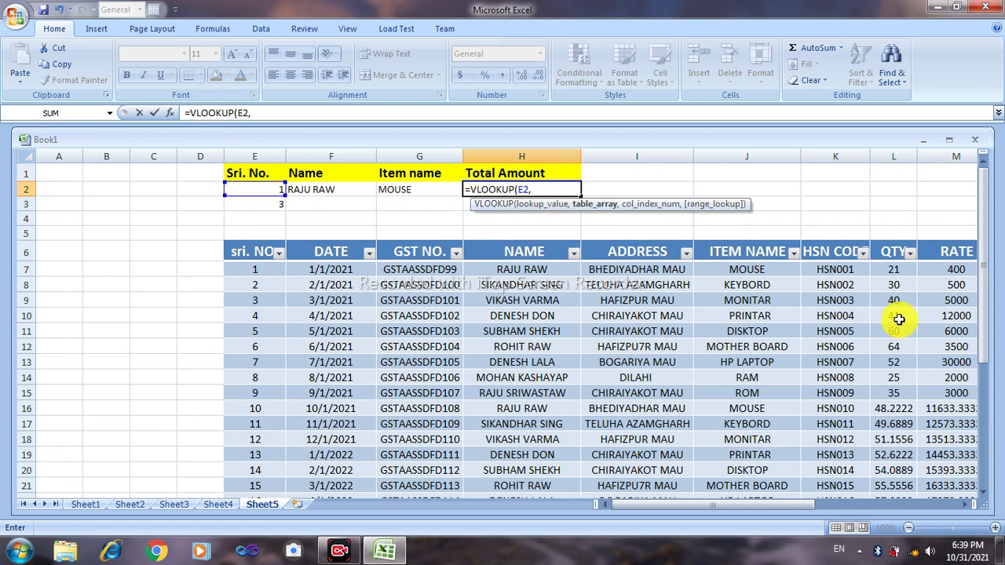
left_click_drag(714, 512, 862, 500)
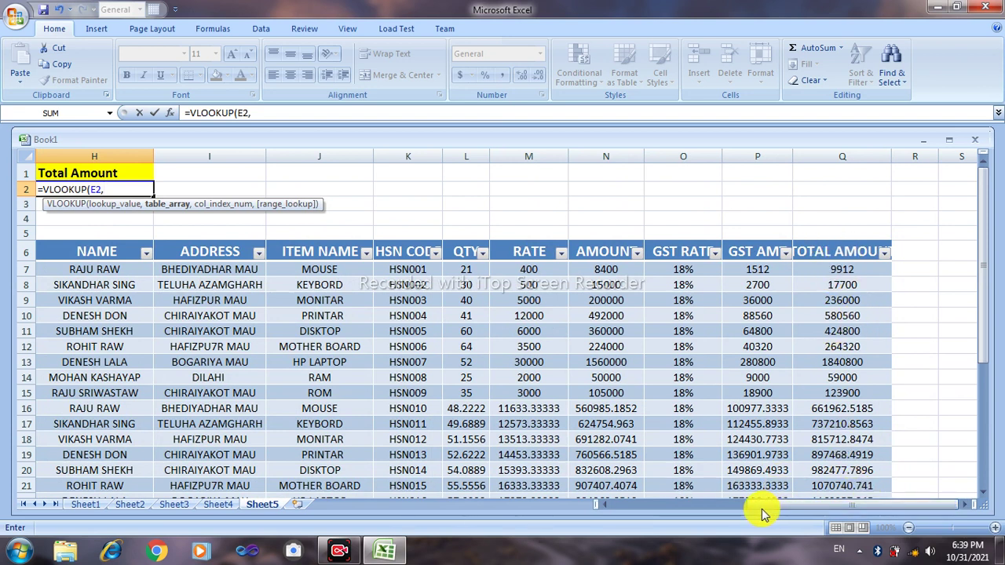
left_click_drag(761, 514, 620, 511)
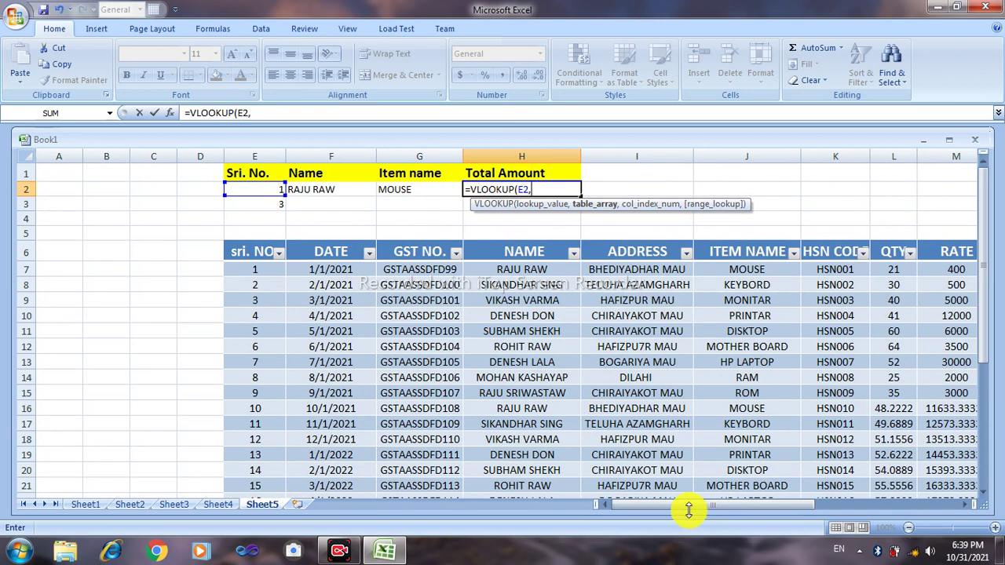
left_click_drag(689, 506, 805, 507)
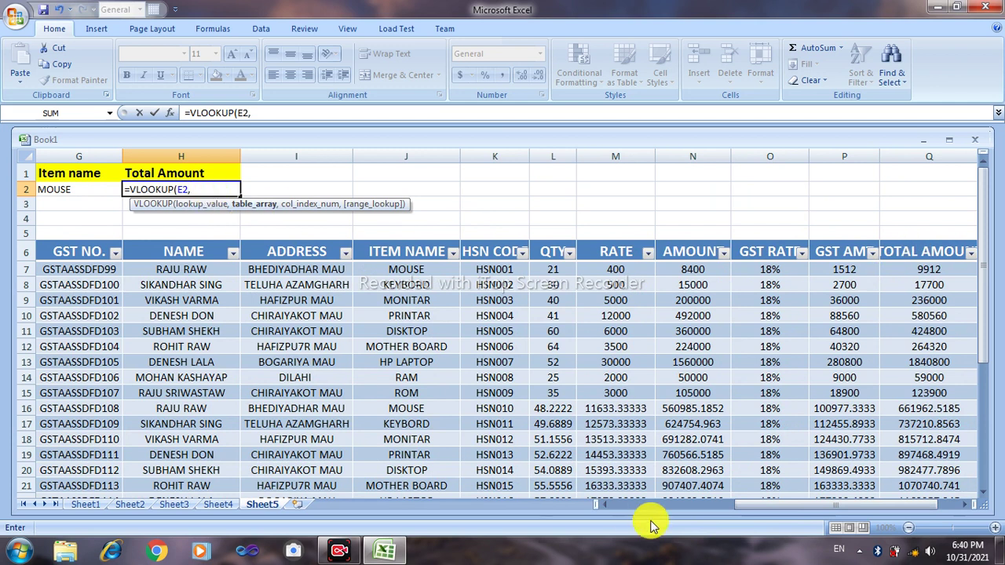
left_click_drag(743, 505, 624, 497)
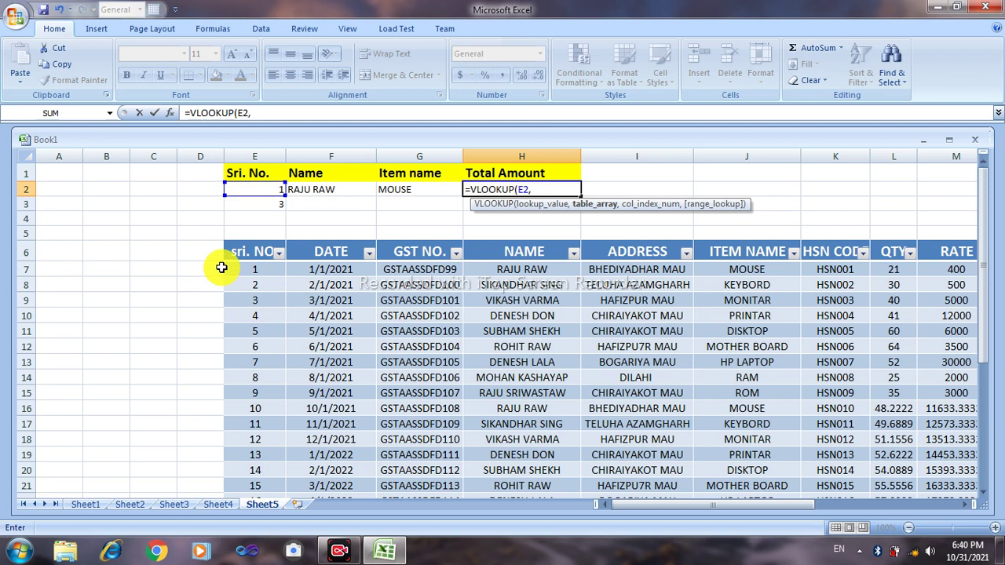
- Finish H2 as =VLOOKUP(E2,E6:Q22,13,0), returning 9912 for serial number 1
left_click_drag(222, 268, 224, 310)
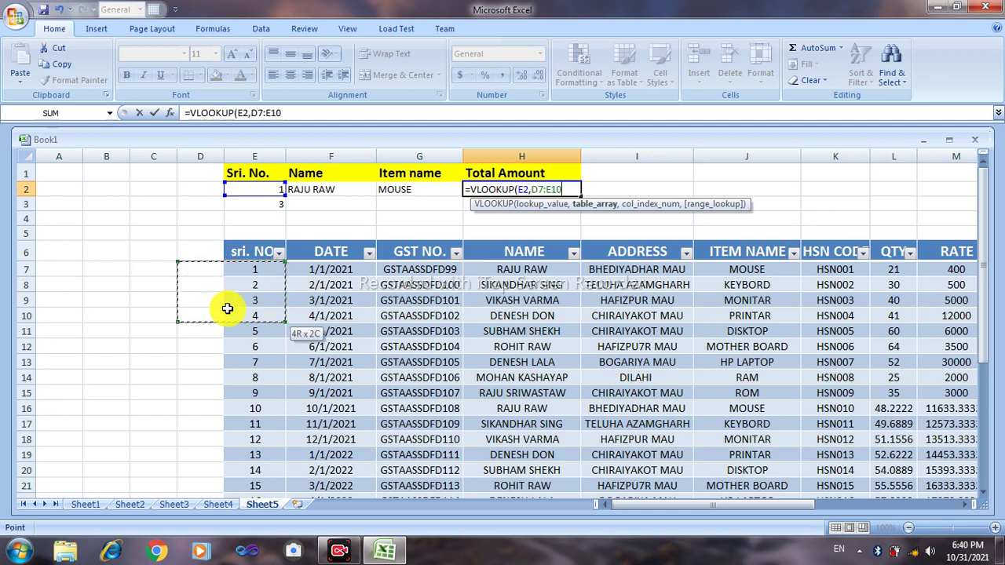
left_click(228, 251)
left_click_drag(228, 251, 267, 500)
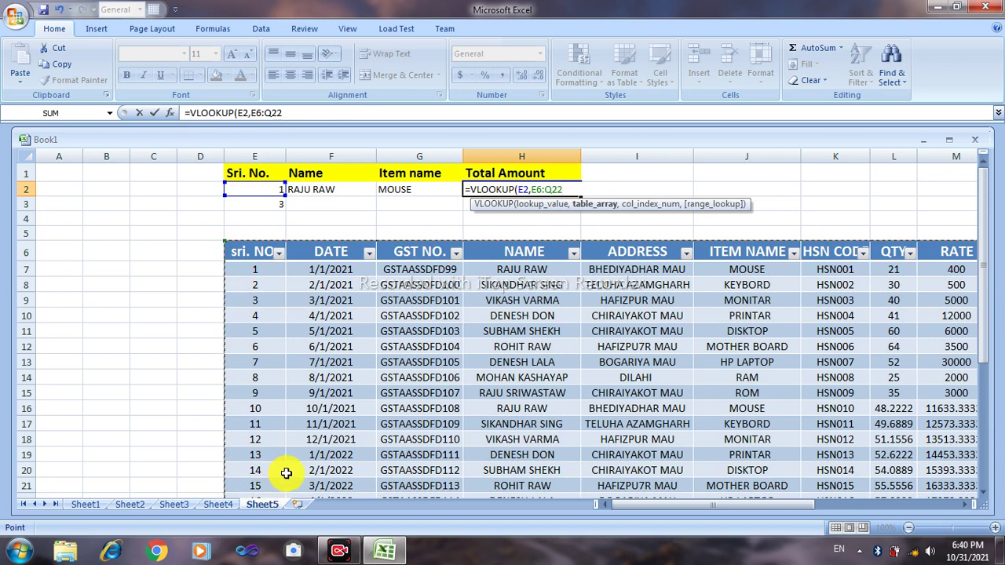
type(",1")
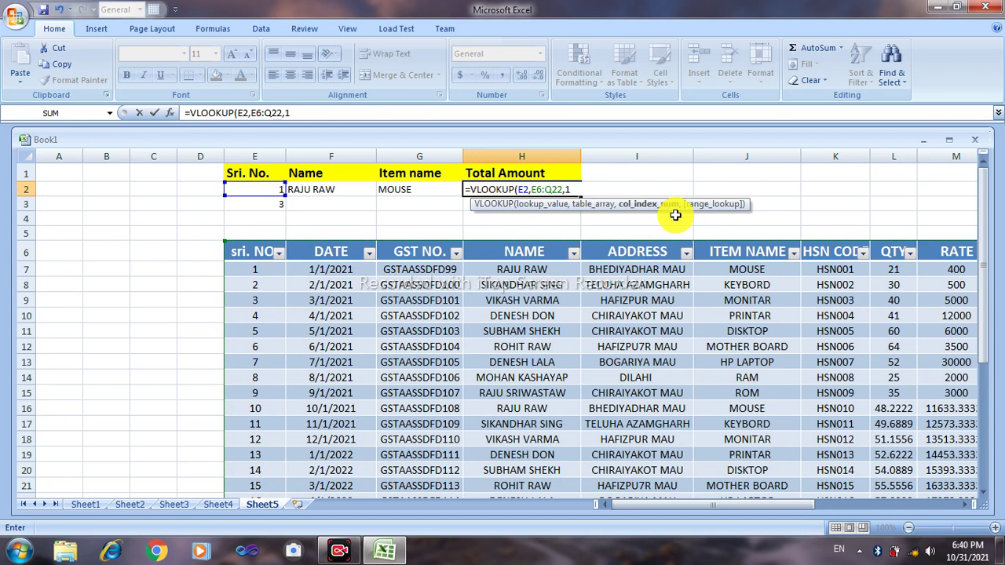
type("3,0")
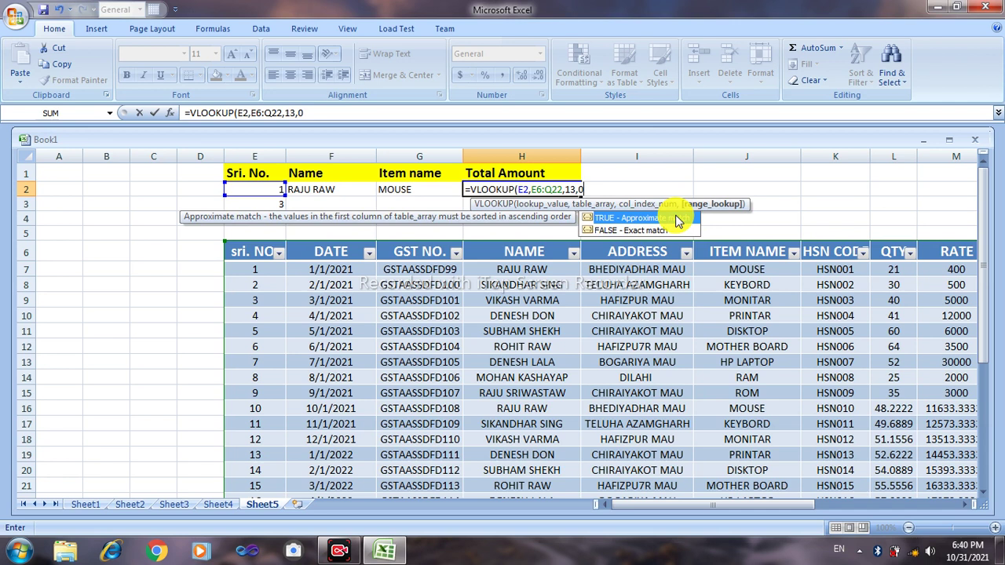
type(")")
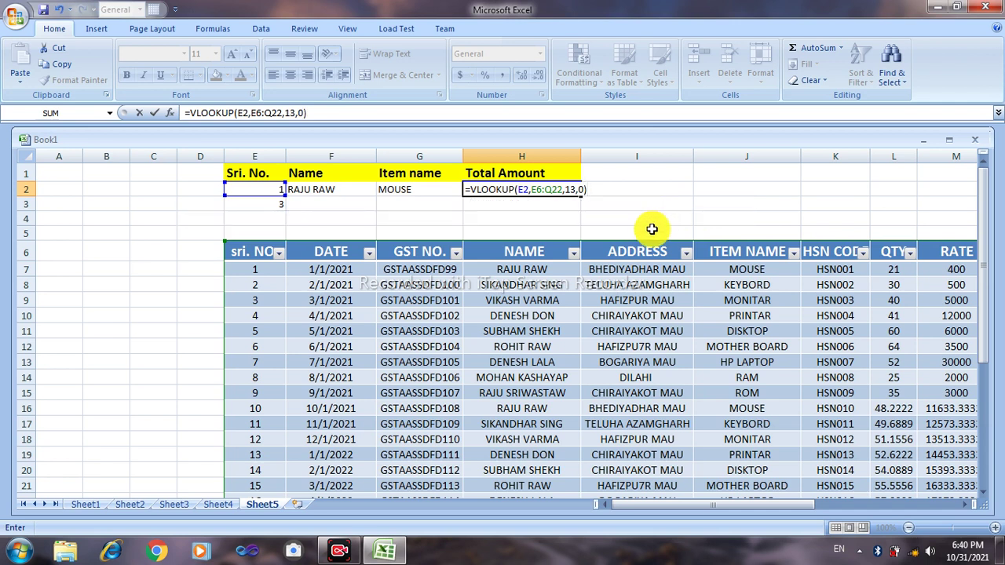
key("Return")
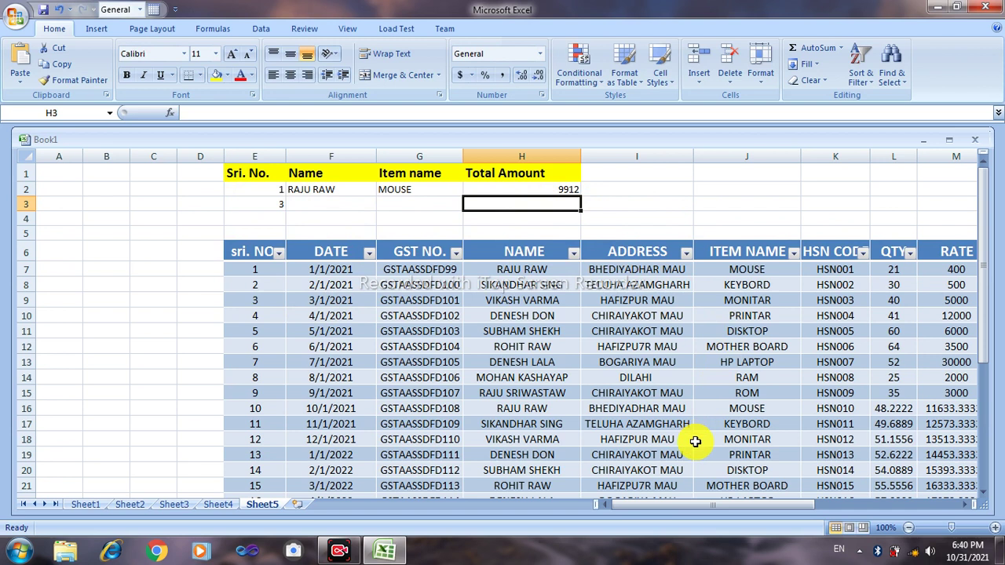
- Enter serial number 2 in E2 and confirm KEYBORD and a 17700 total appear
left_click_drag(671, 508, 820, 507)
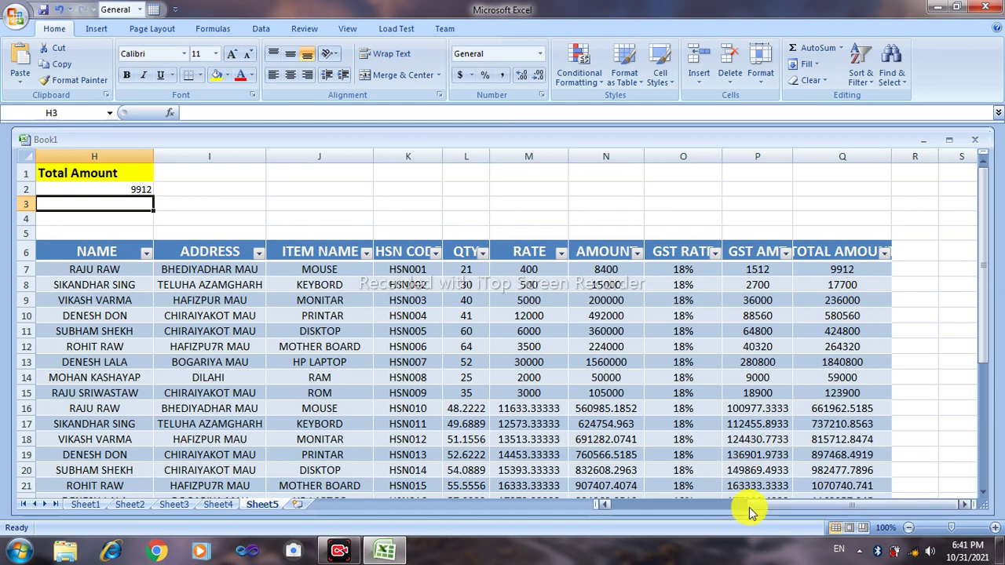
left_click_drag(744, 506, 605, 492)
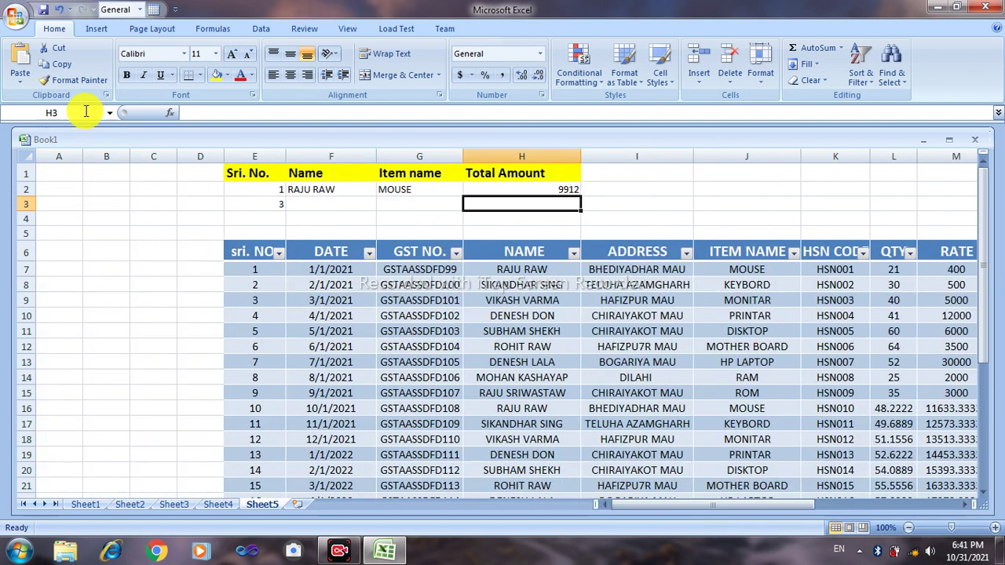
left_click(265, 190)
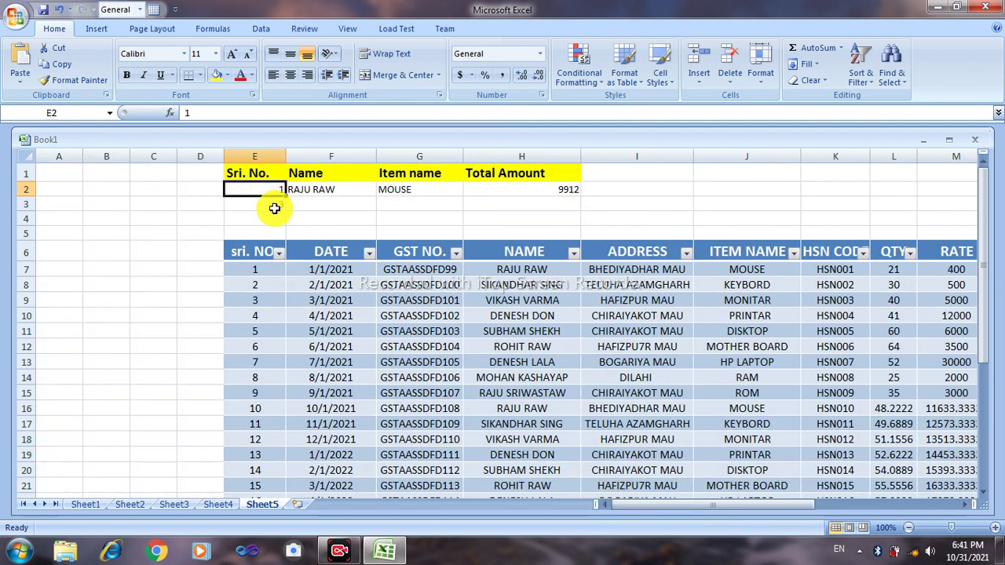
type("2")
key("Return")
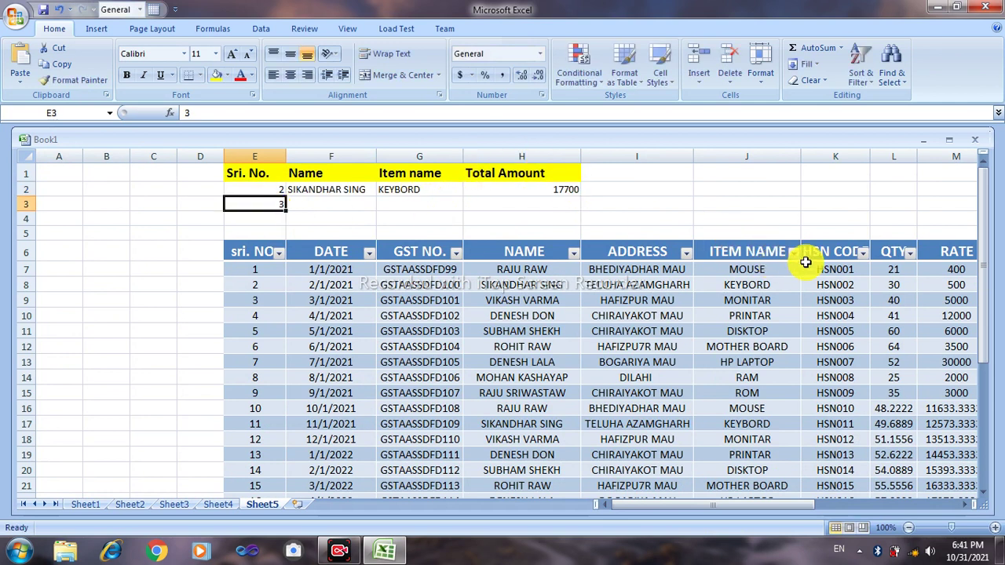
mouse_move(702, 505)
left_mouse_down()
mouse_move(762, 510)
mouse_move(716, 510)
left_mouse_up()
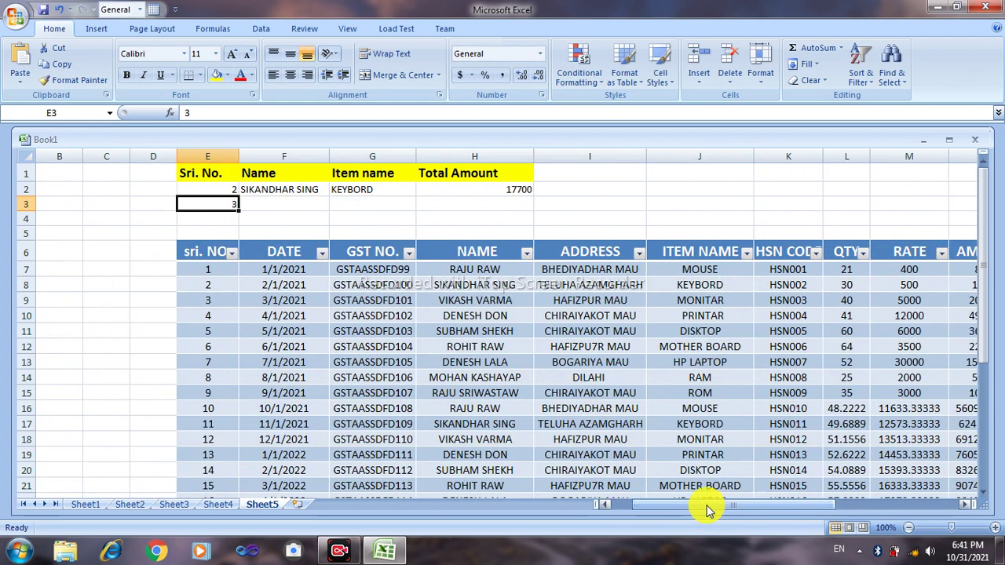